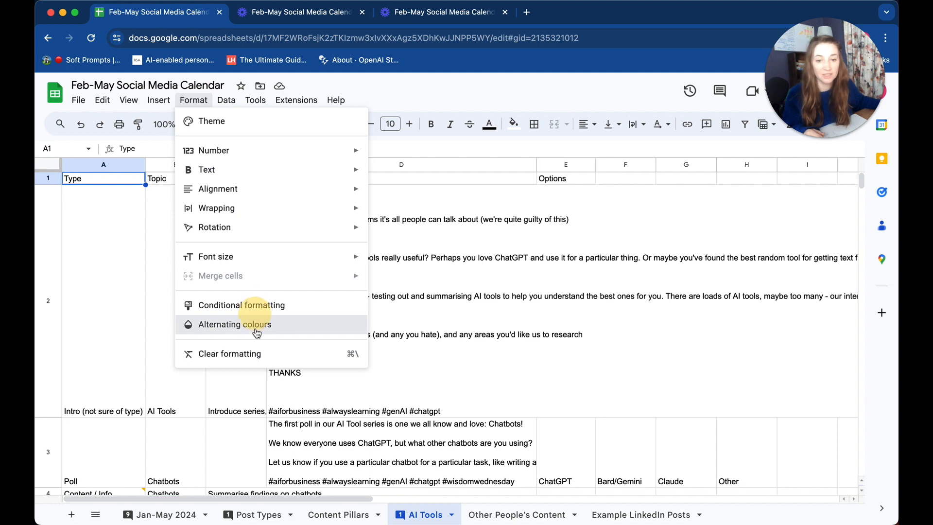
# Apply alternating colours to the AI Tools table and set the range to A1:H8.
pyautogui.click(256, 330)
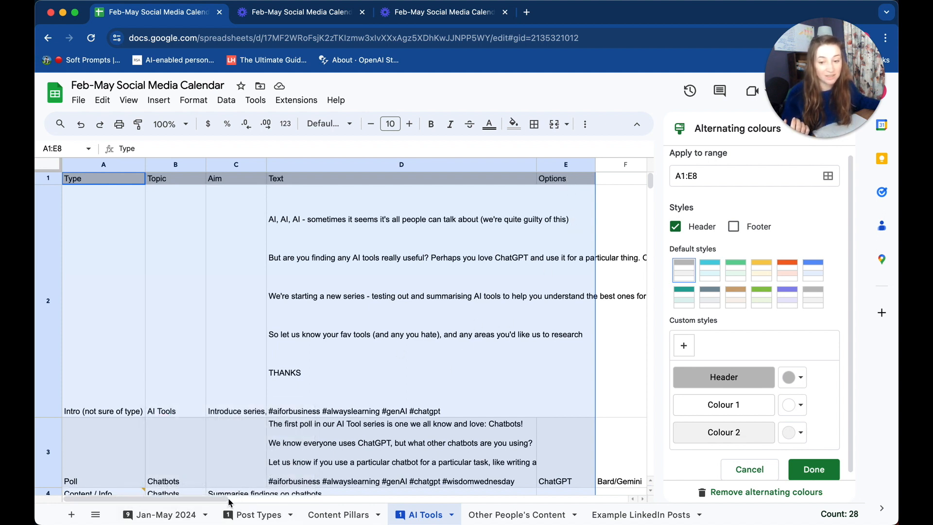
pyautogui.moveTo(238, 500); pyautogui.dragTo(329, 498)
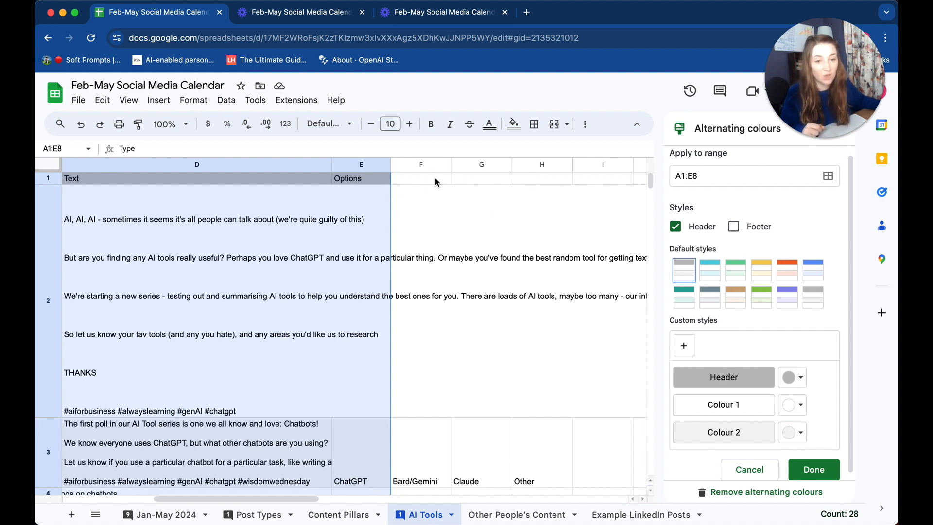
pyautogui.click(700, 176)
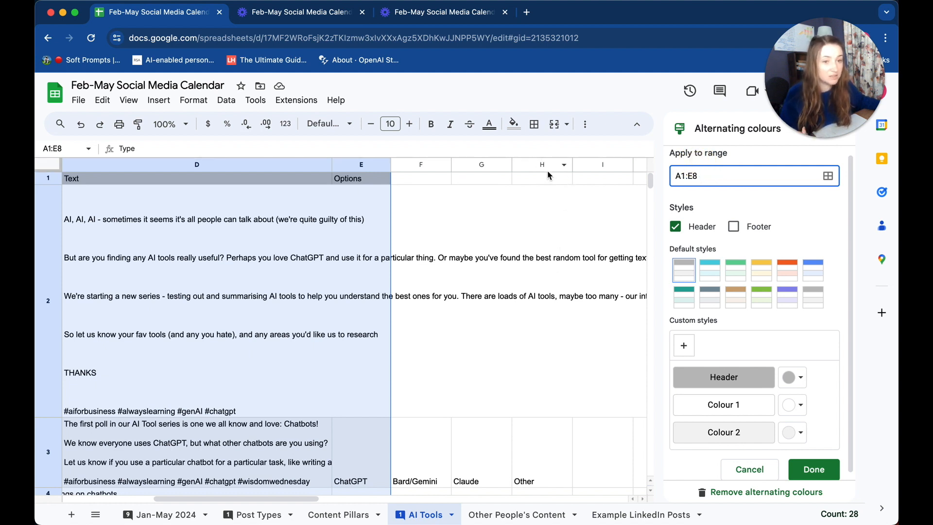
pyautogui.click(694, 176)
pyautogui.press('BackSpace')
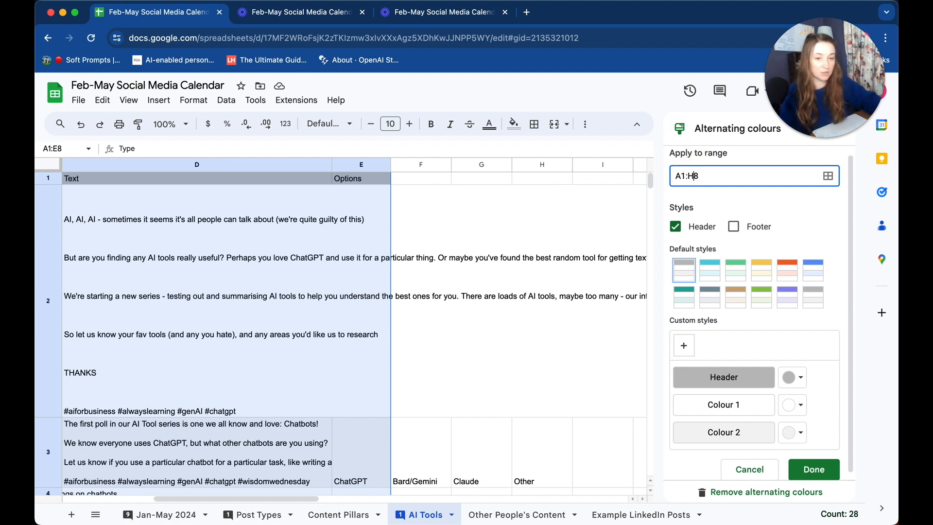
pyautogui.click(794, 207)
pyautogui.hscroll(-2, 491, 182)
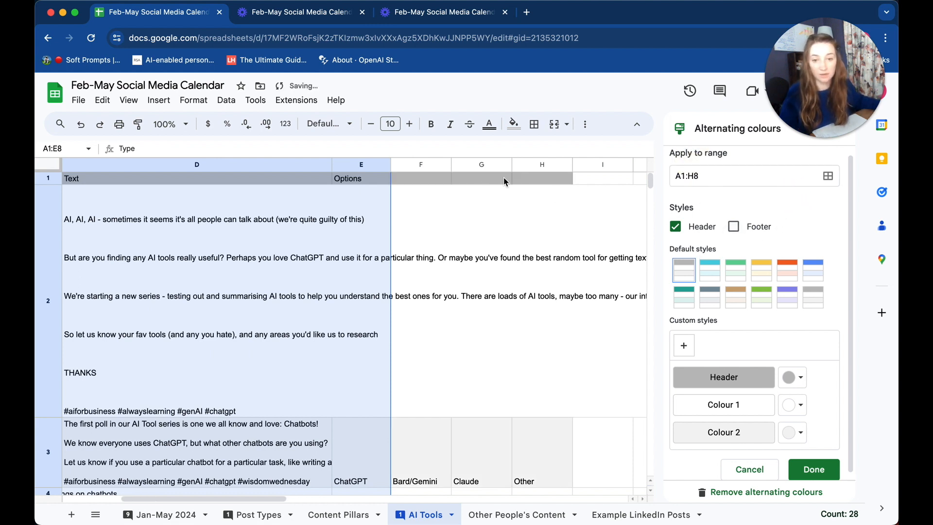
# Open the data range selection for the alternating colours and clear the range entered there.
pyautogui.click(828, 178)
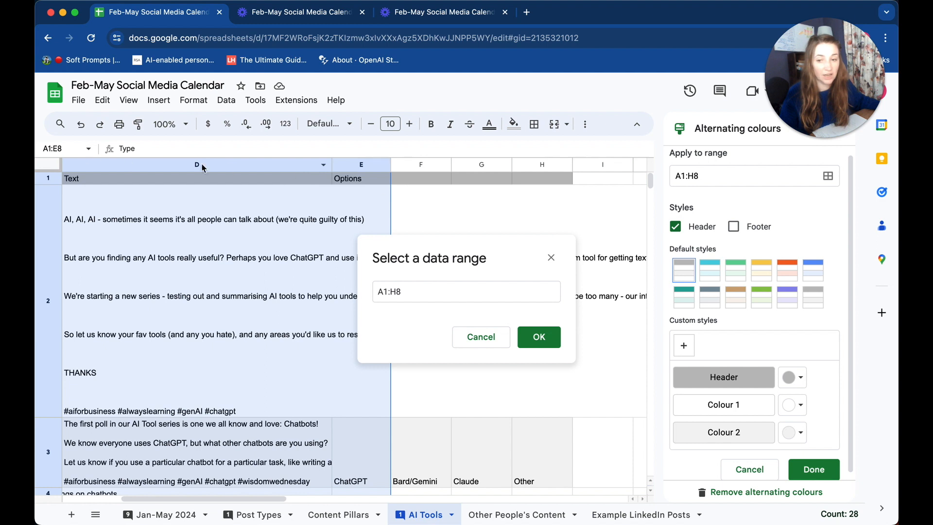
pyautogui.moveTo(444, 292); pyautogui.dragTo(372, 293)
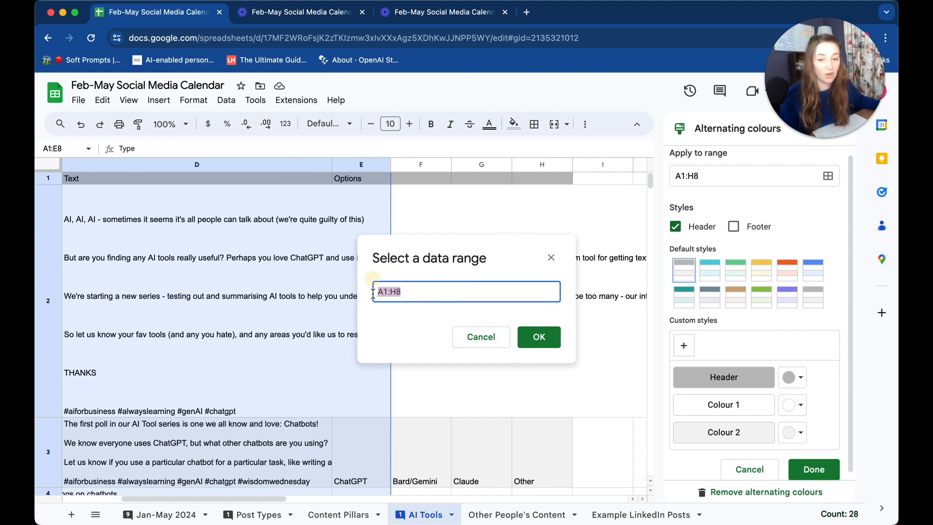
pyautogui.press('BackSpace')
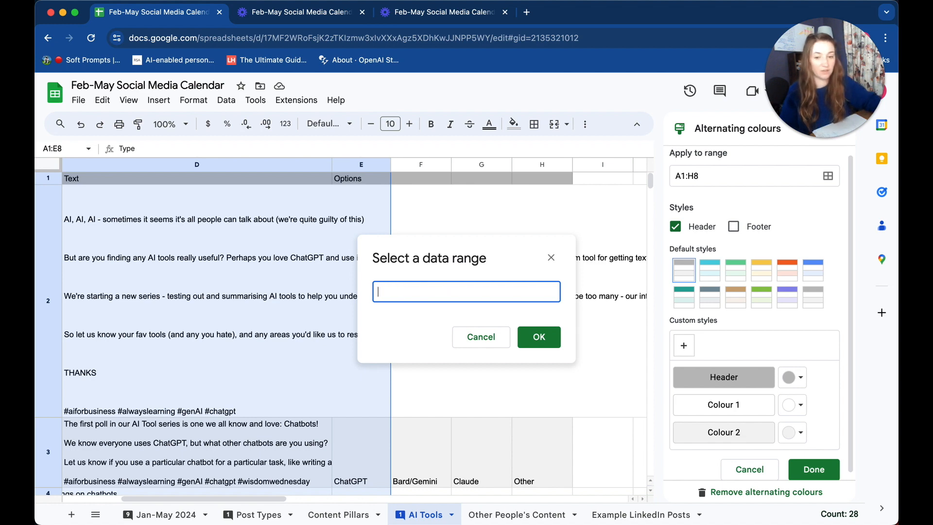
# Try to select the data range in the sheet from H8 back to the header row.
pyautogui.scroll(-6, 146, 321)
pyautogui.scroll(6, 229, 316)
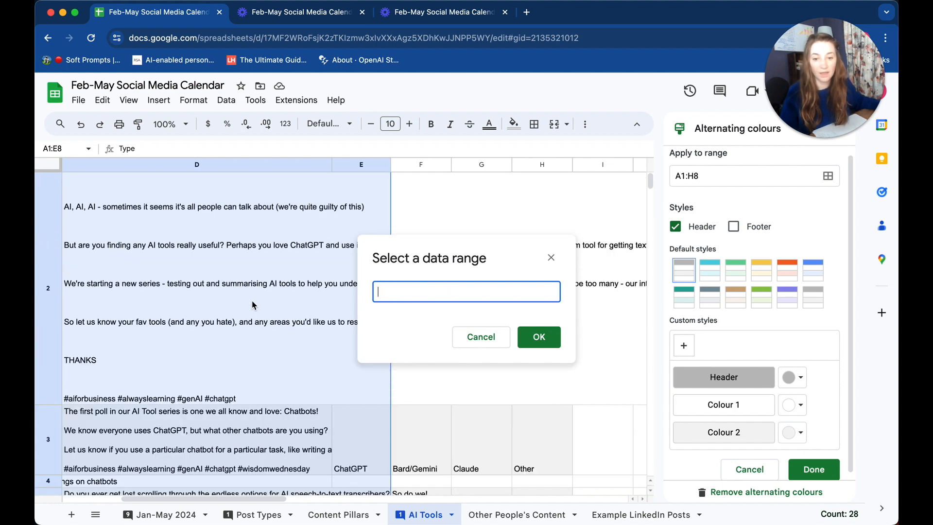
pyautogui.scroll(-4, 520, 469)
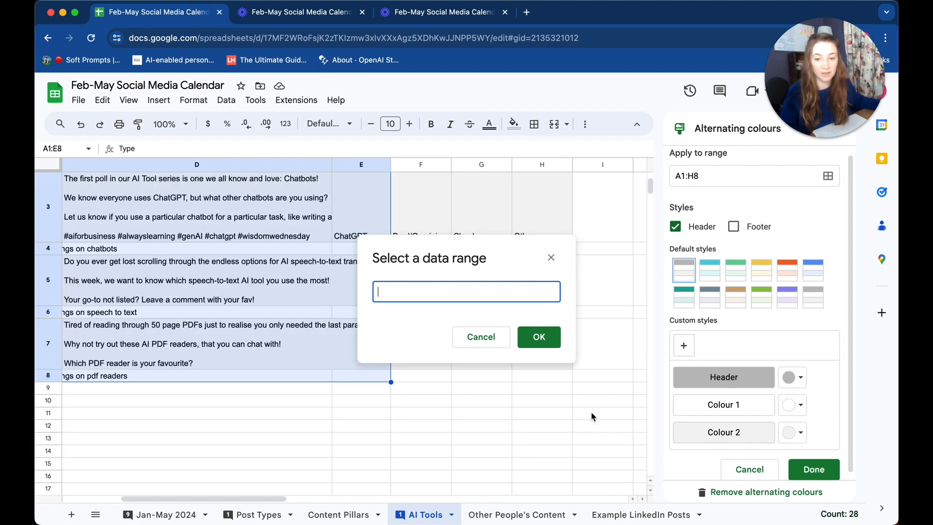
pyautogui.moveTo(554, 375); pyautogui.dragTo(125, 208)
pyautogui.scroll(-8, 77, 209)
pyautogui.scroll(10, 78, 210)
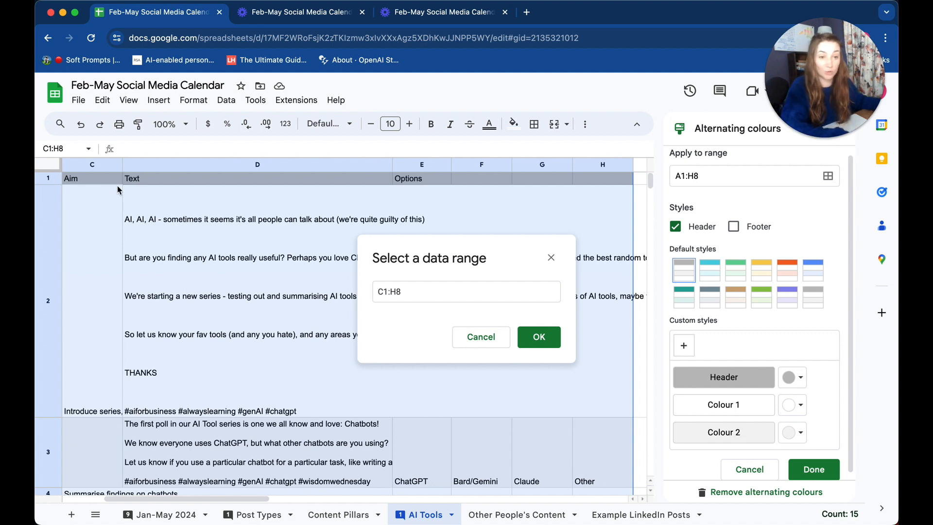
pyautogui.click(231, 261)
pyautogui.scroll(-5, 275, 332)
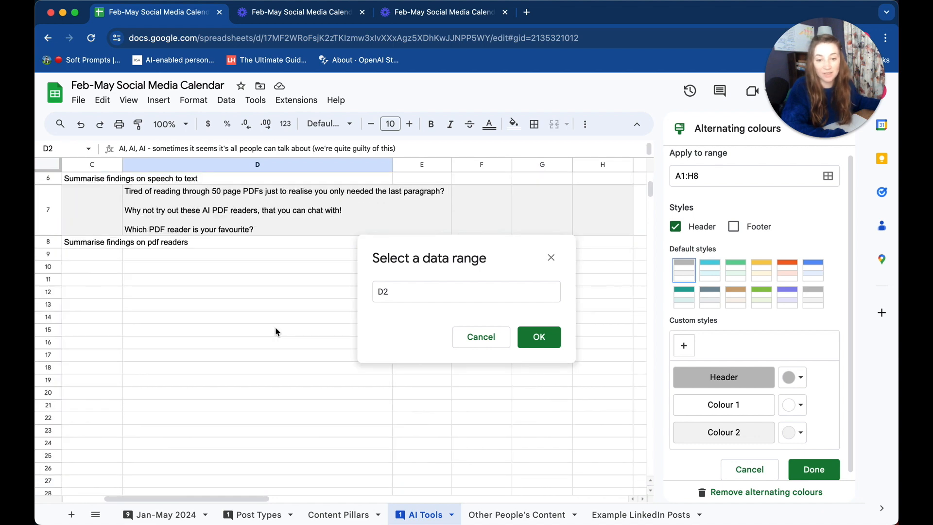
pyautogui.scroll(3, 275, 332)
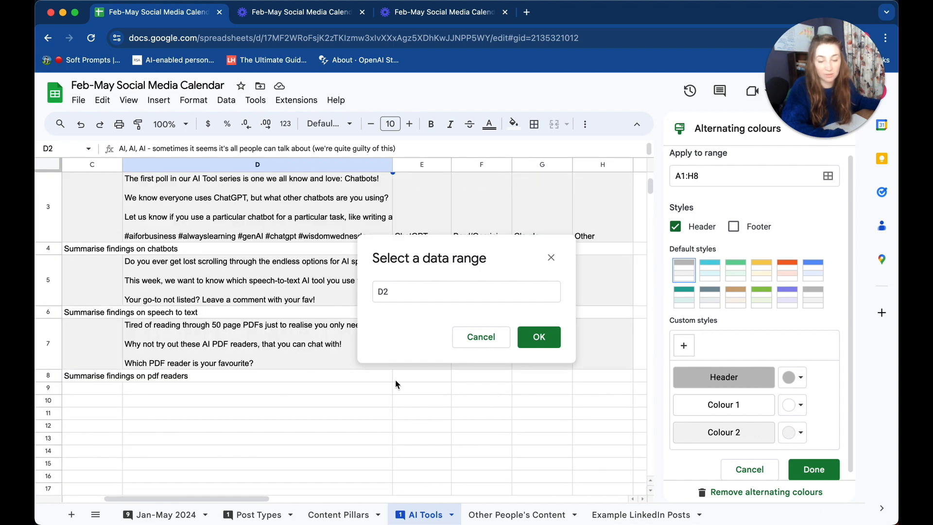
# Select the table from H8 back to A1 as the alternating colours range A1:H8 and confirm it.
pyautogui.click(601, 380)
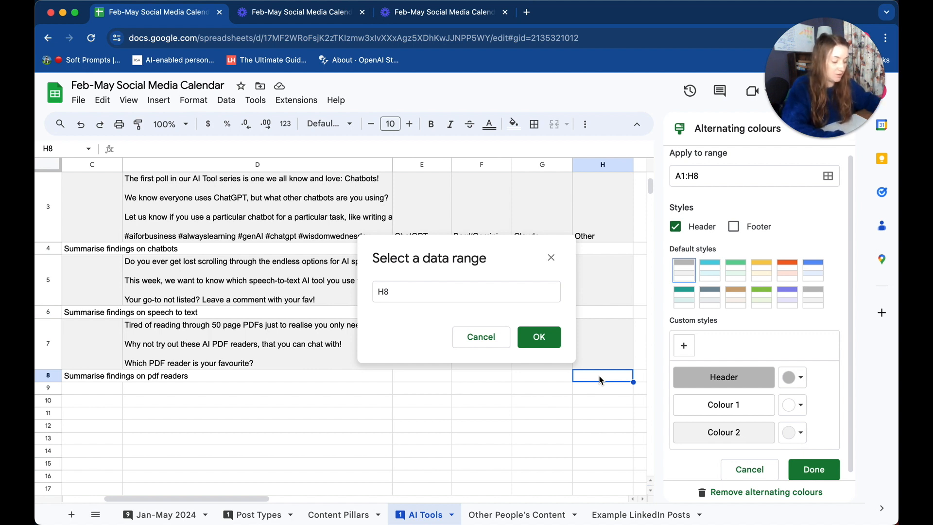
pyautogui.press('shift+super+Up')
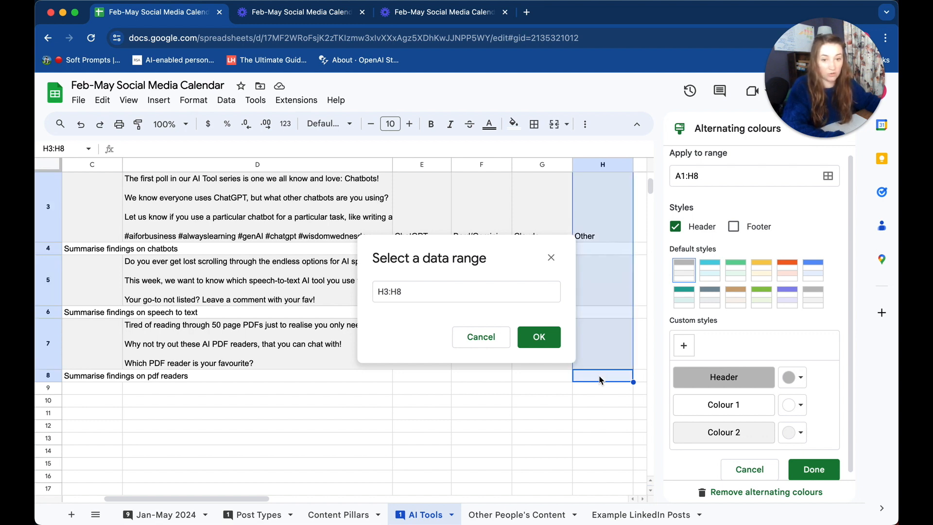
pyautogui.press('shift+super+Left')
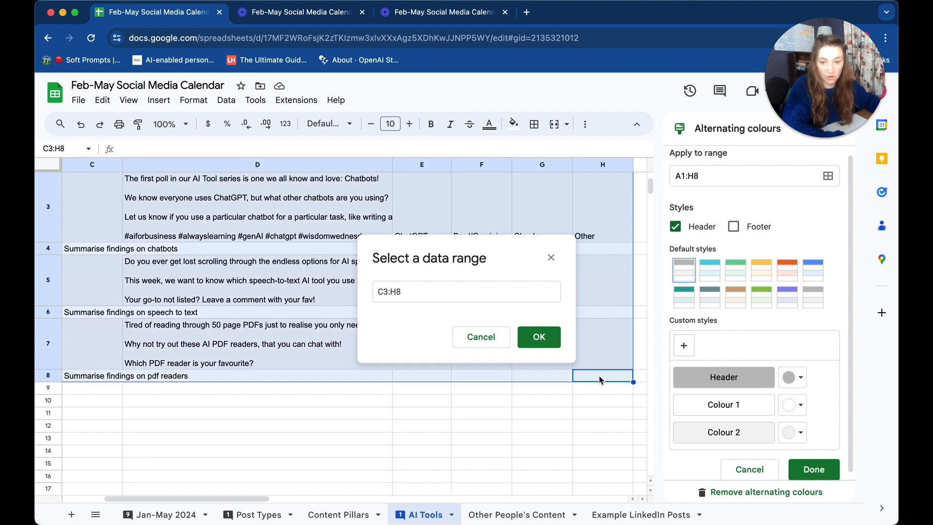
pyautogui.hscroll(-5, 326, 397)
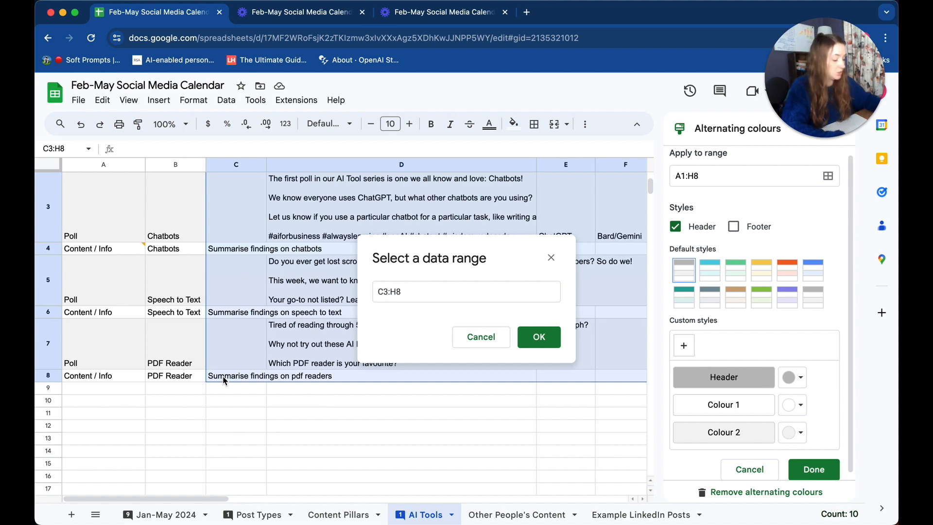
pyautogui.press('shift+super+Left')
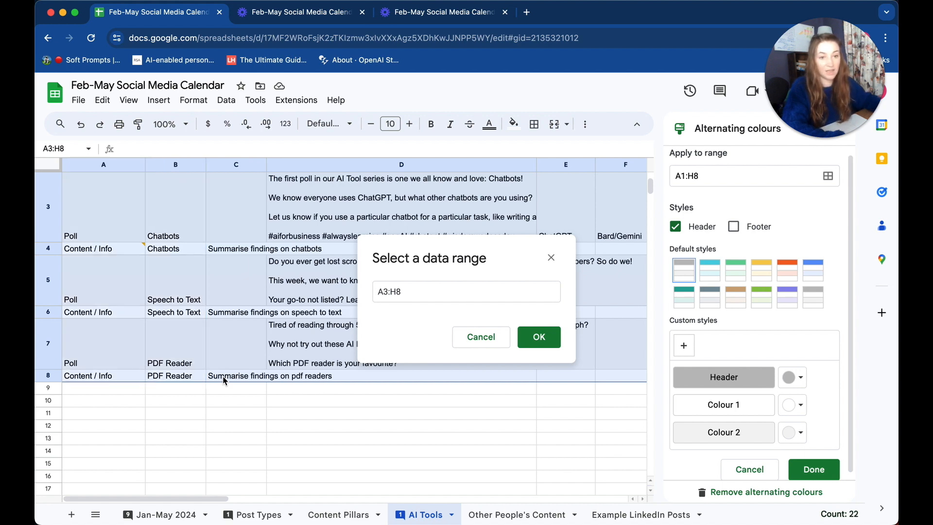
pyautogui.press('shift+super+Up')
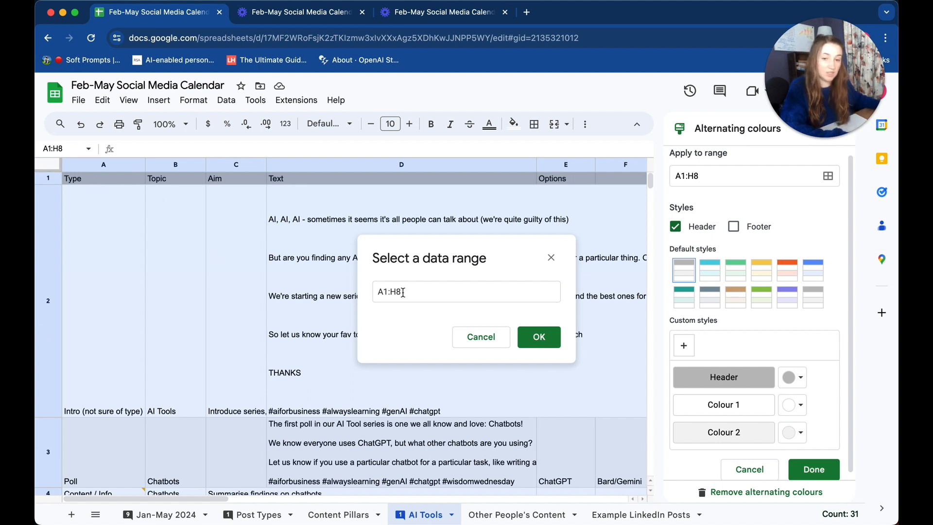
pyautogui.moveTo(377, 291); pyautogui.dragTo(414, 292)
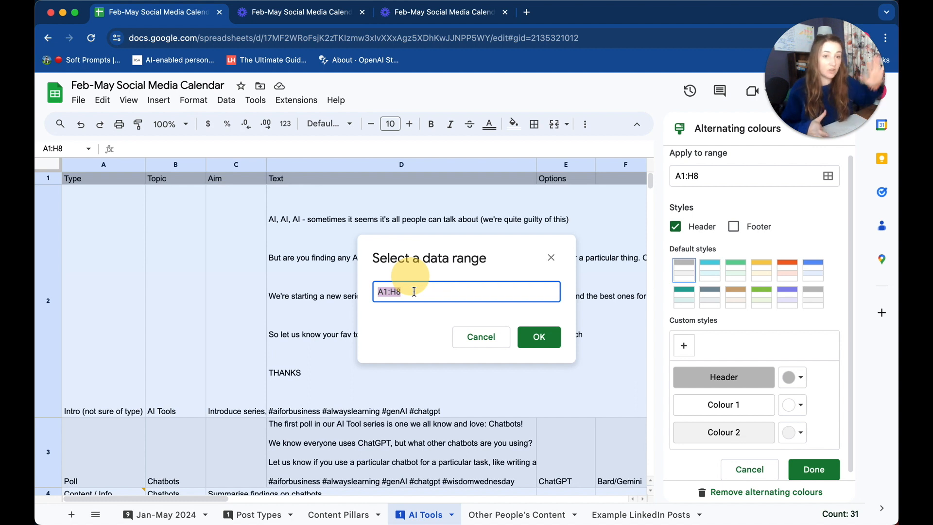
pyautogui.click(538, 338)
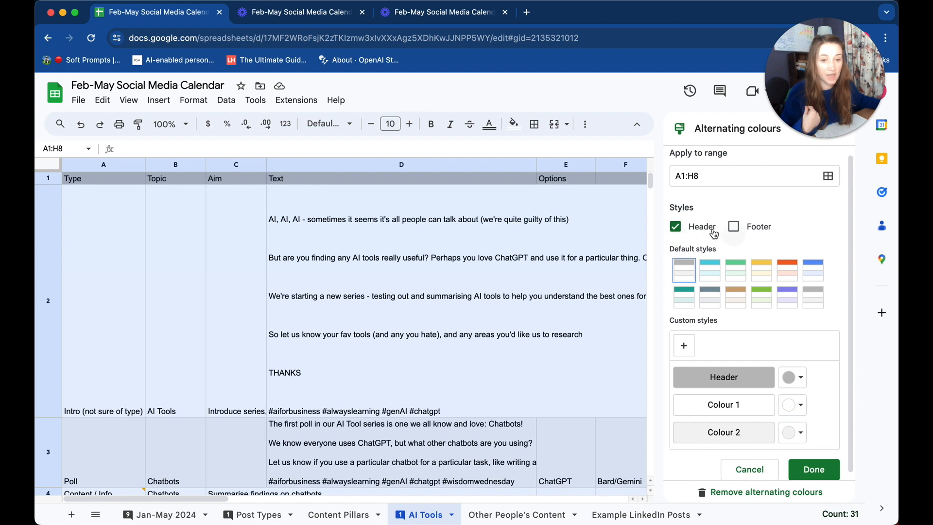
# Apply the purple default style with a header to the range and add it as a custom style.
pyautogui.click(698, 233)
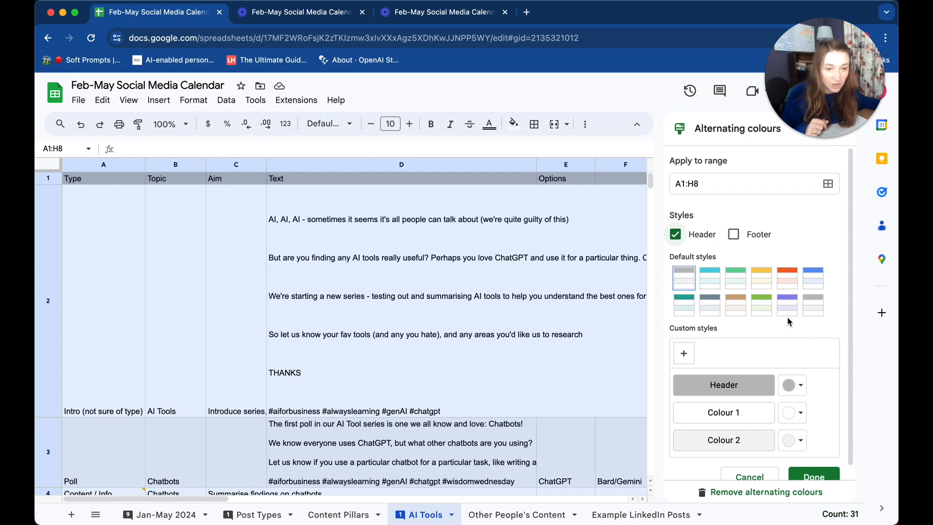
pyautogui.click(788, 305)
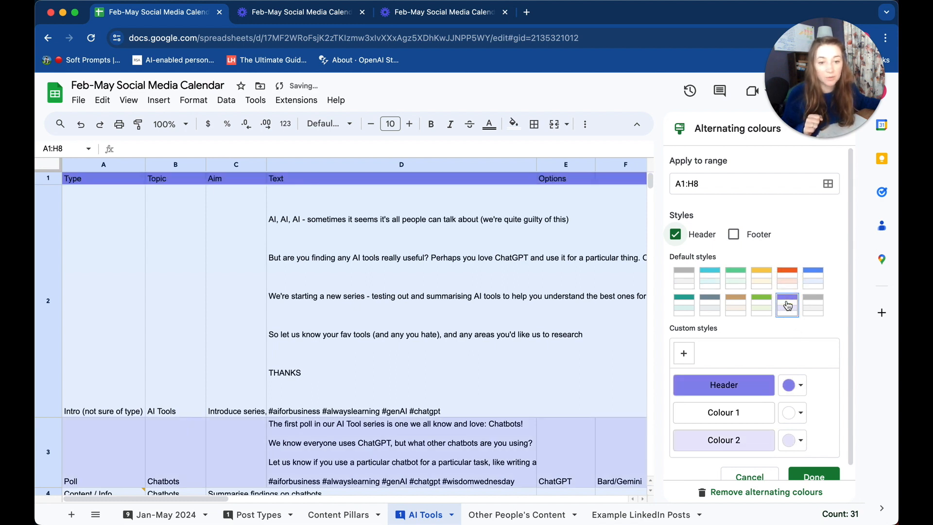
pyautogui.scroll(-1, 729, 358)
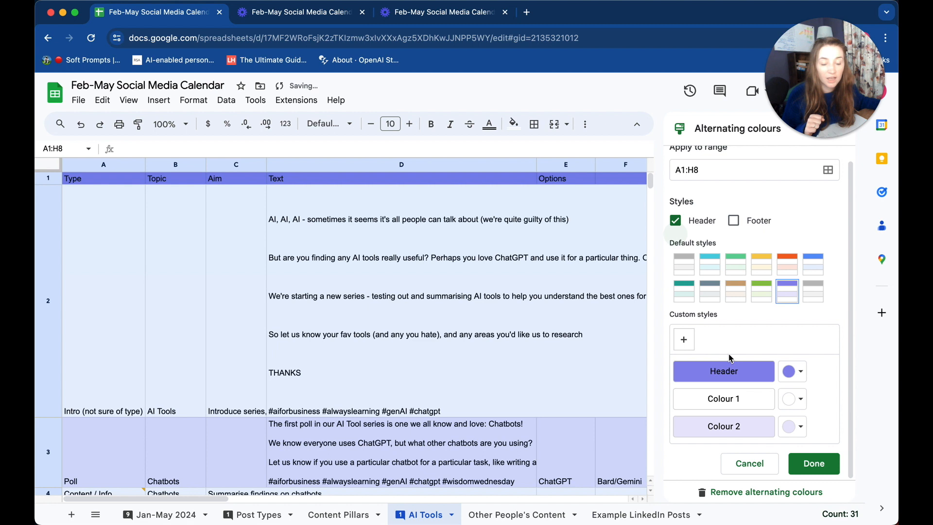
pyautogui.click(684, 339)
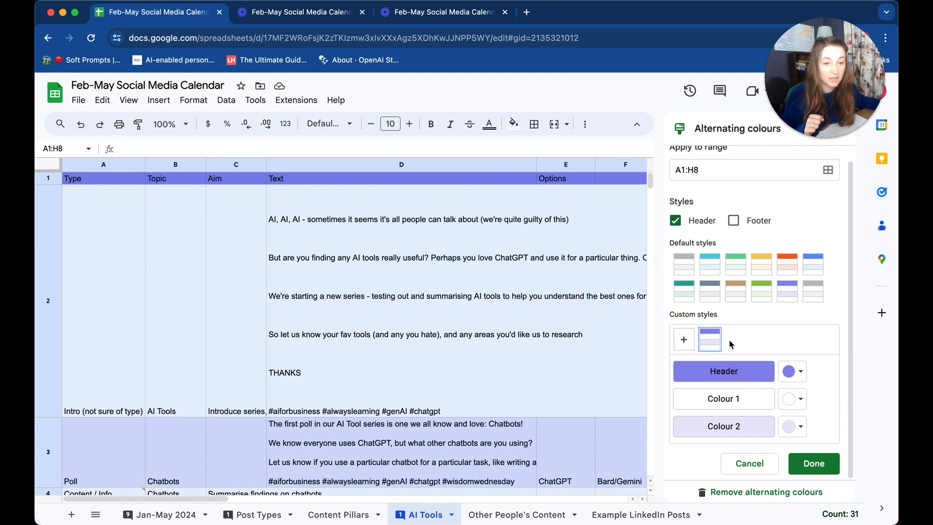
# Look at the colour choices for the custom style's header, then finish the alternating colours without changing it.
pyautogui.click(792, 371)
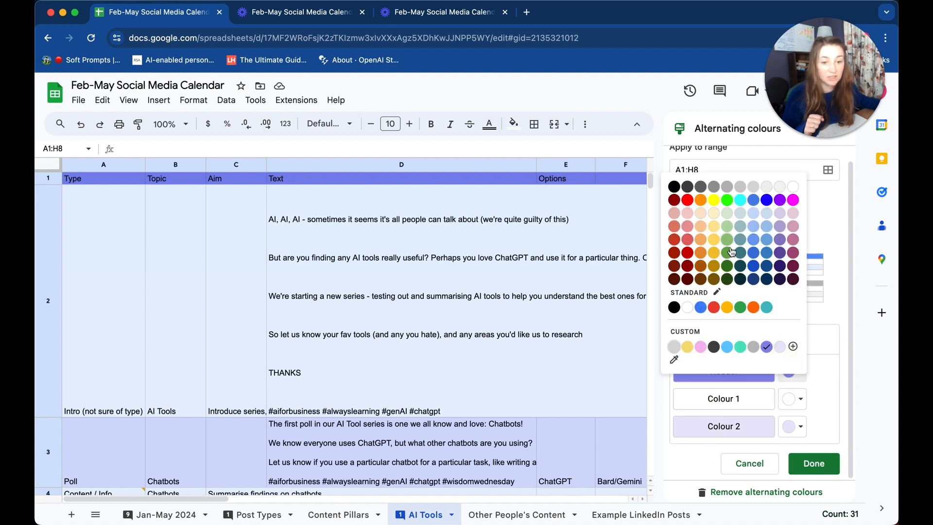
pyautogui.click(832, 367)
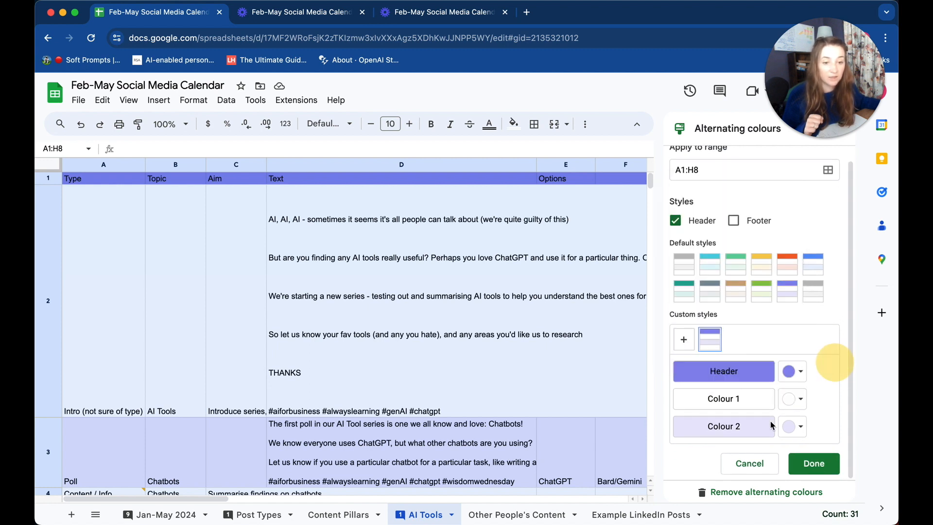
pyautogui.click(816, 465)
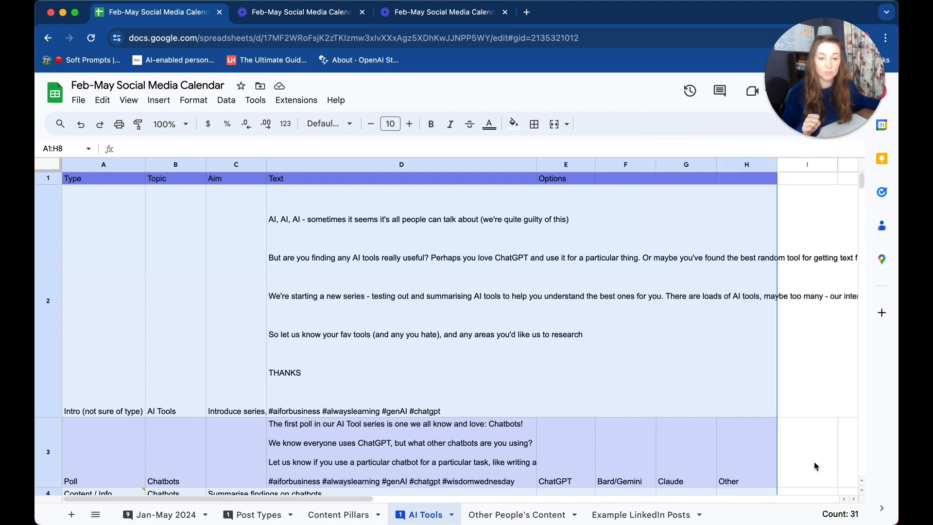
# Set the text colour of the entire header row 1 to white.
pyautogui.click(289, 180)
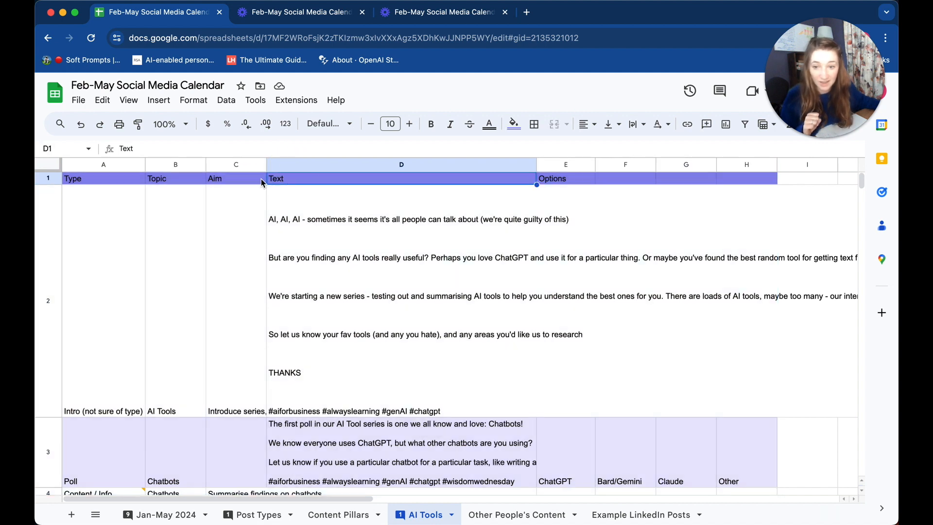
pyautogui.click(41, 178)
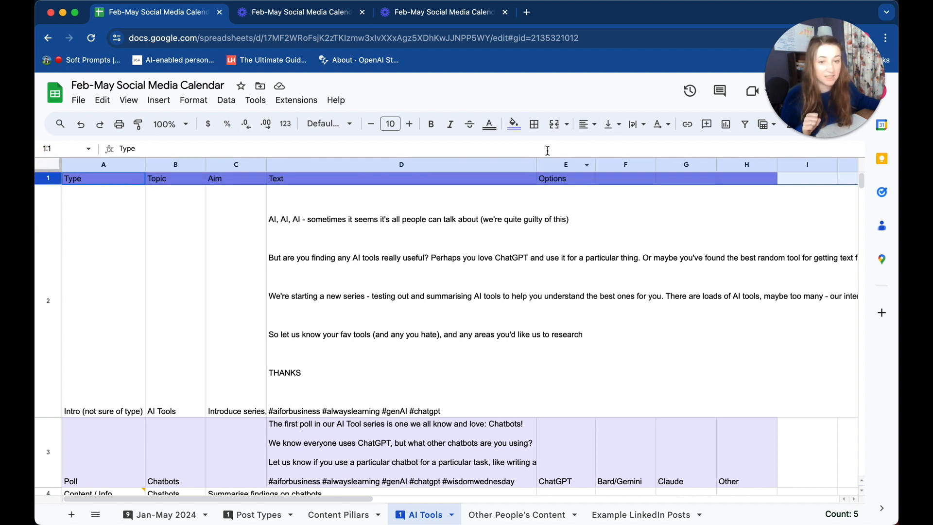
pyautogui.click(489, 124)
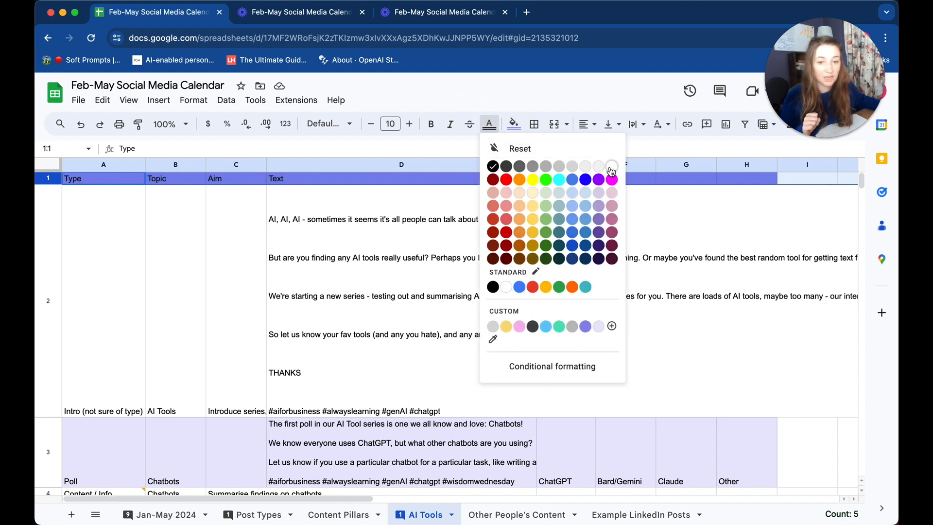
pyautogui.click(611, 169)
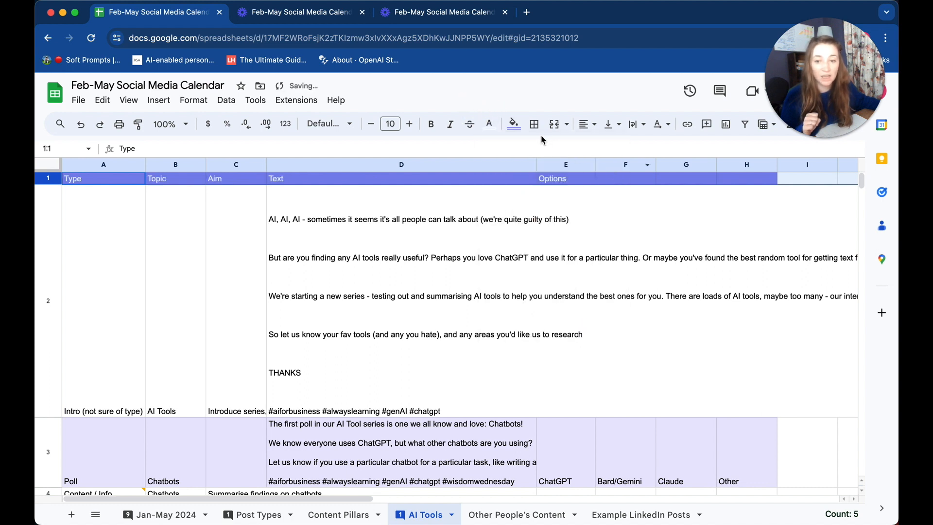
# Make the header row's text bold and centre it horizontally.
pyautogui.click(431, 124)
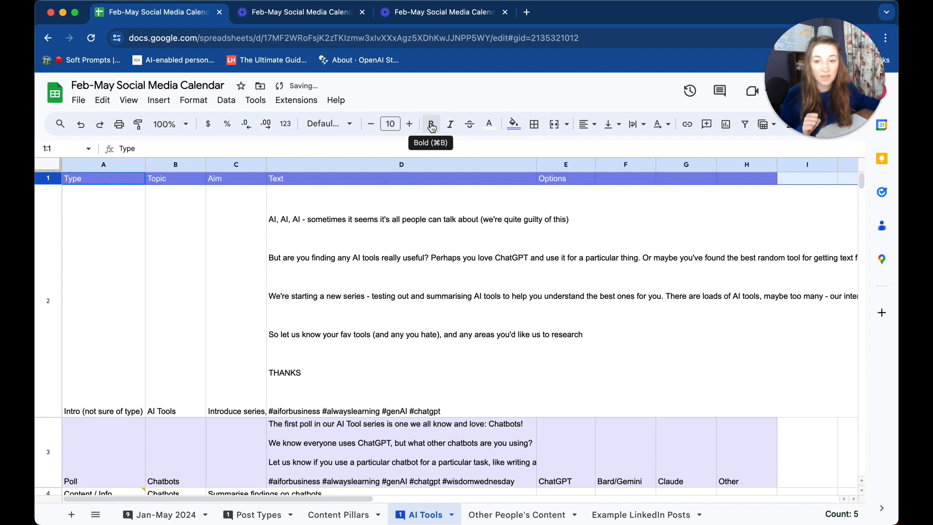
pyautogui.click(588, 124)
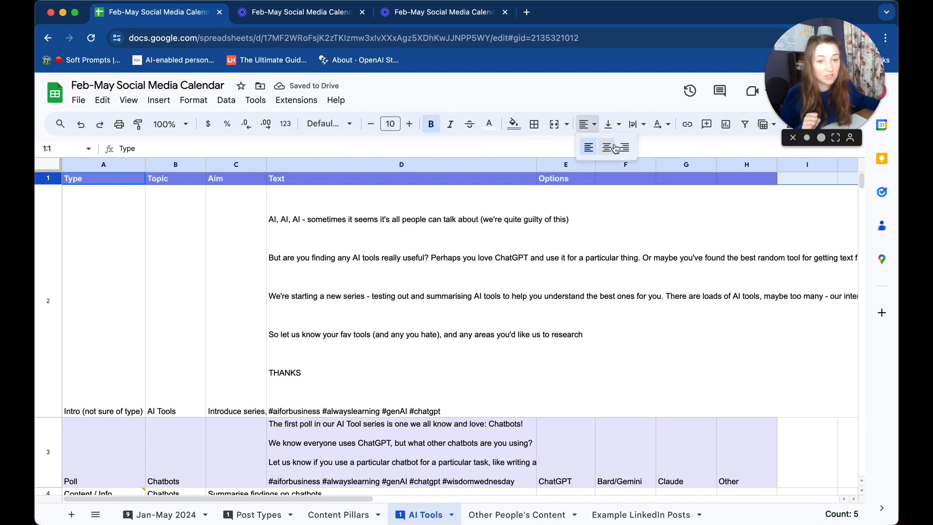
pyautogui.press('super+shift+e')
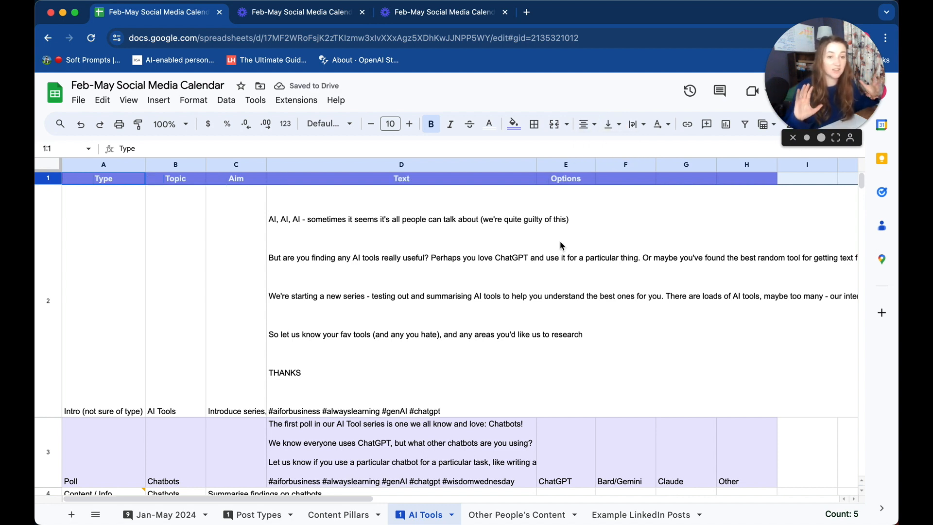
# Wrap the text of the intro post in cell D2 so it stays within its column.
pyautogui.click(337, 244)
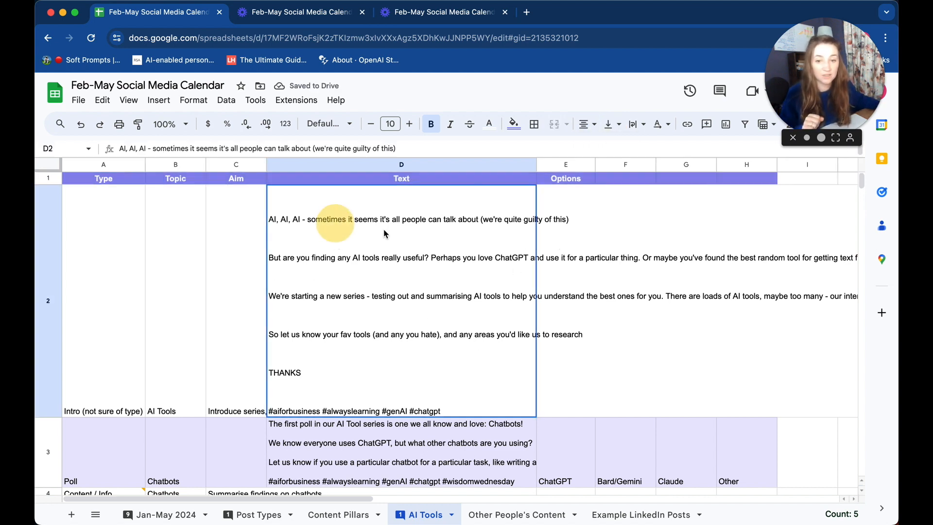
pyautogui.click(636, 127)
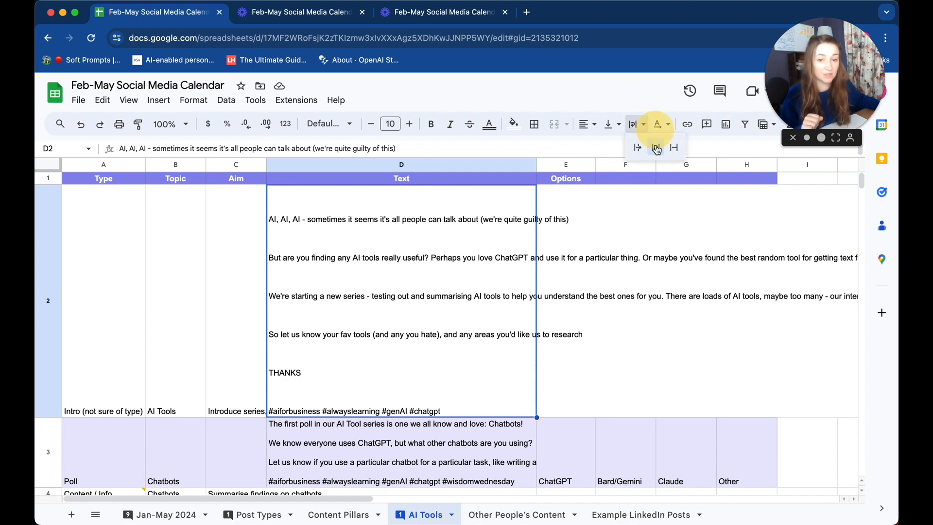
pyautogui.click(656, 149)
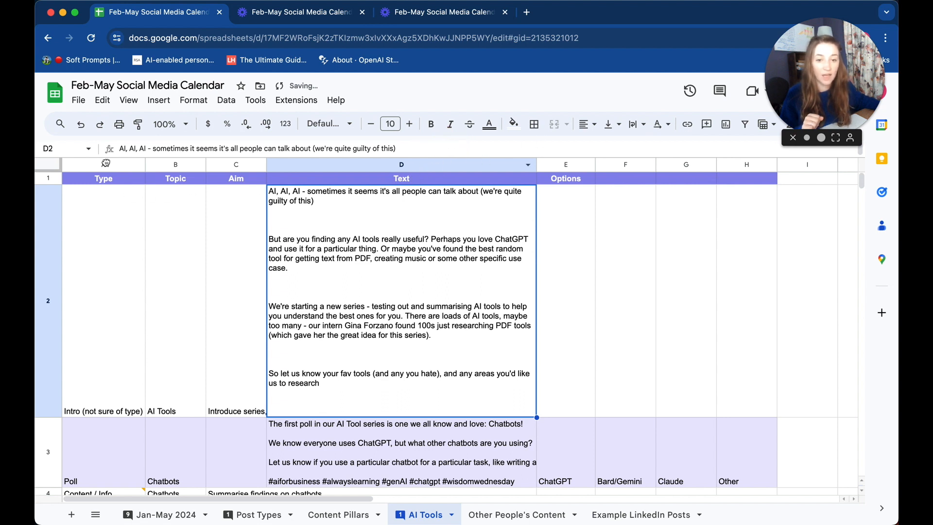
pyautogui.click(110, 251)
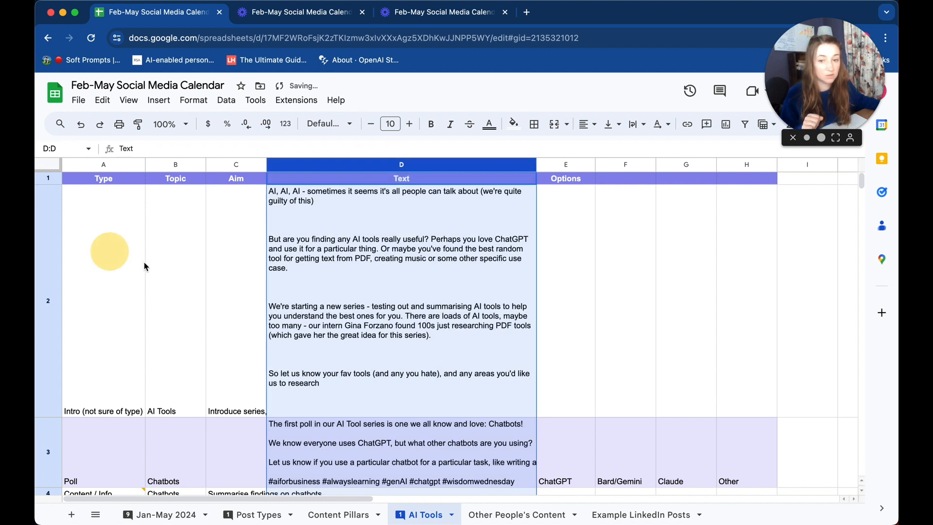
pyautogui.press('Right')
pyautogui.press('Right')
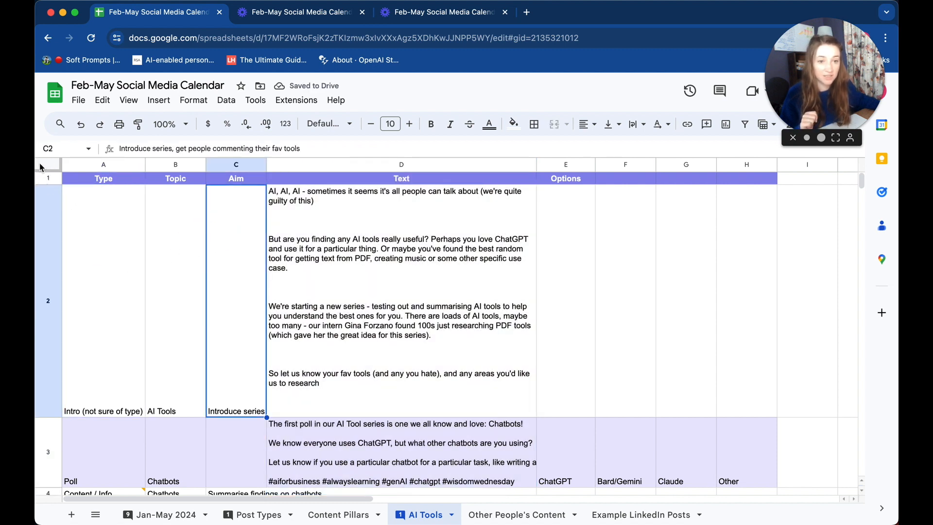
# Centre the contents of every cell in the sheet horizontally and set their vertical alignment to middle.
pyautogui.click(44, 166)
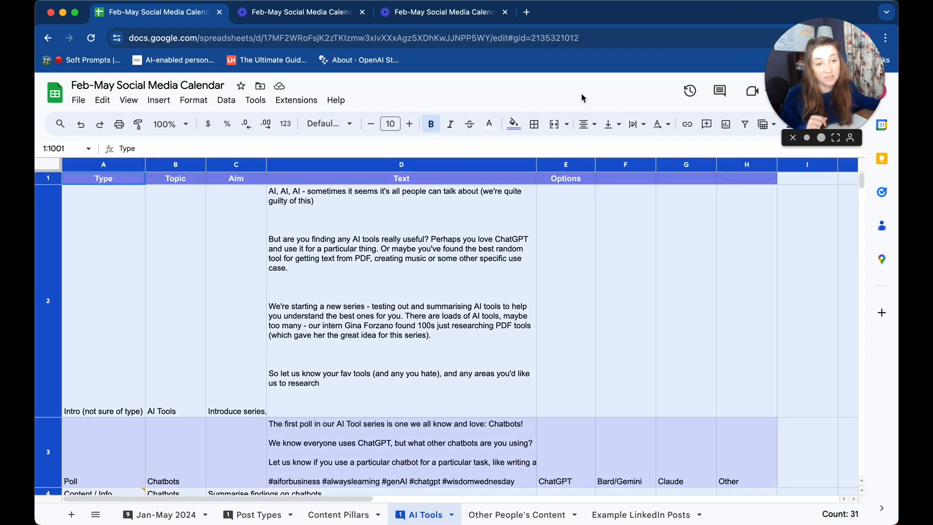
pyautogui.click(586, 124)
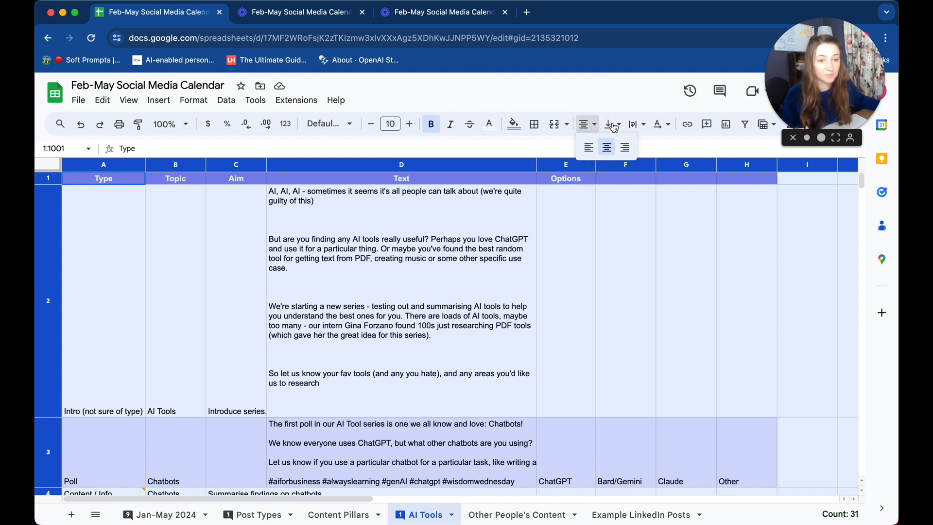
pyautogui.click(605, 147)
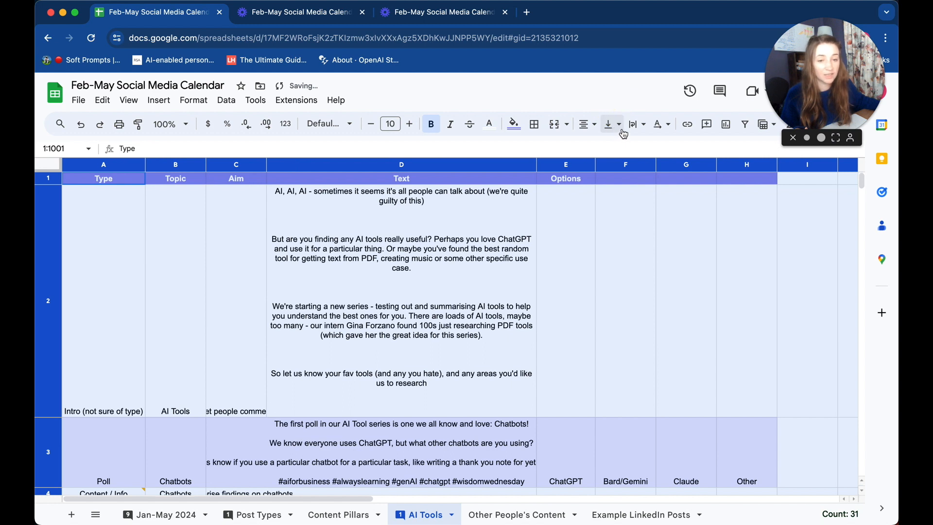
pyautogui.click(622, 128)
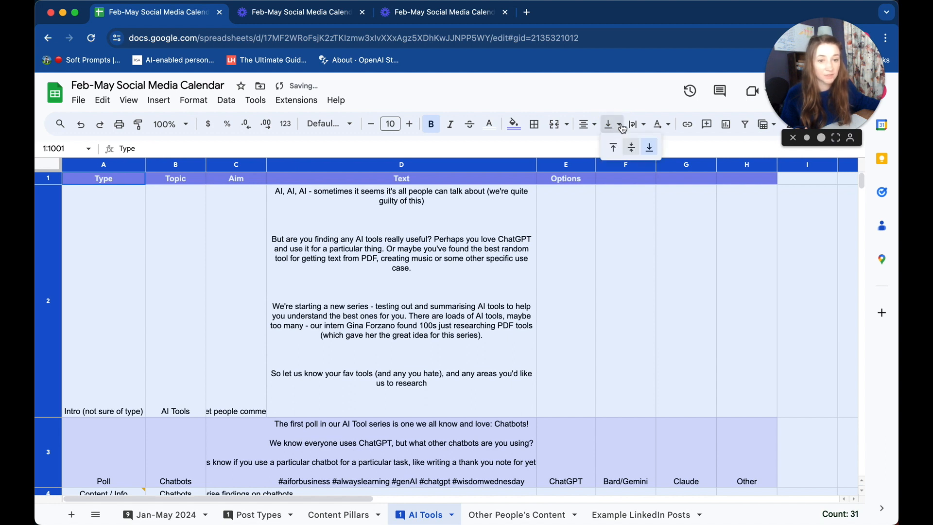
pyautogui.click(632, 148)
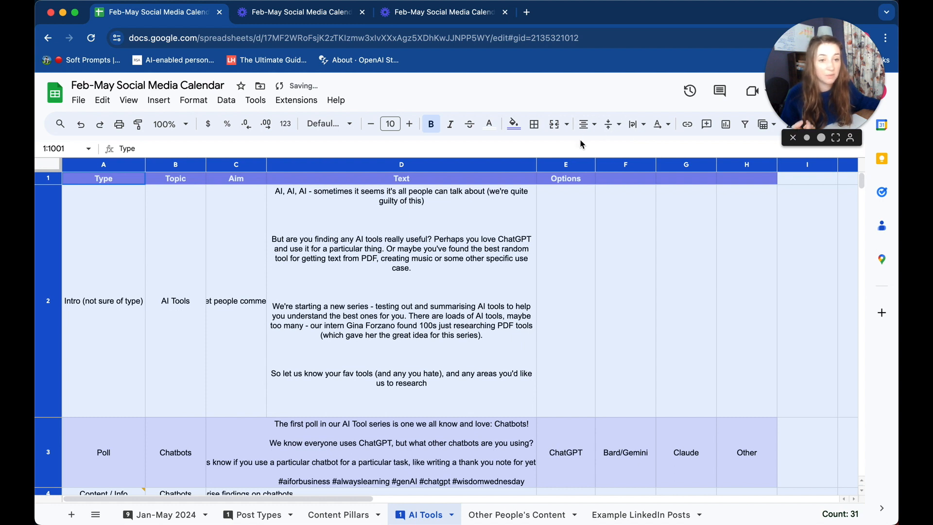
# Apply text wrapping to all cells of the sheet and check the rows down to the end of the table.
pyautogui.click(640, 127)
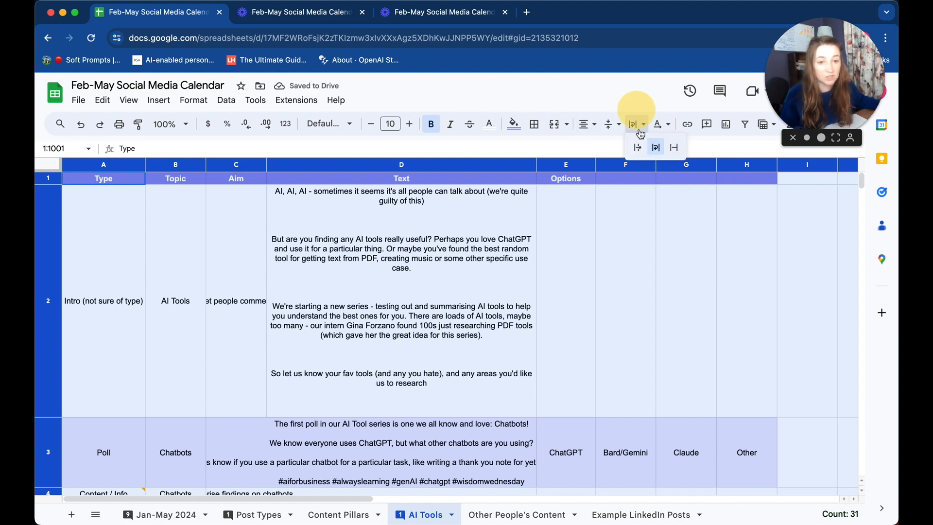
pyautogui.click(660, 150)
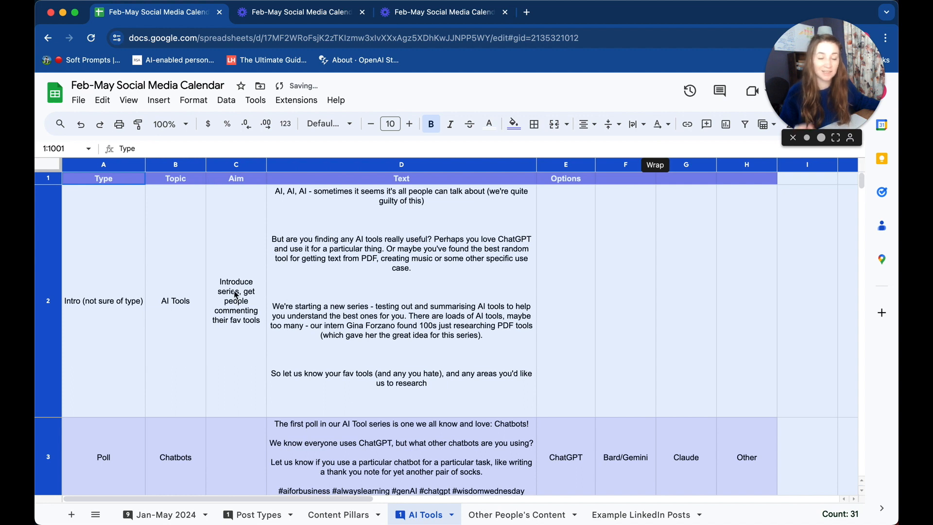
pyautogui.click(235, 294)
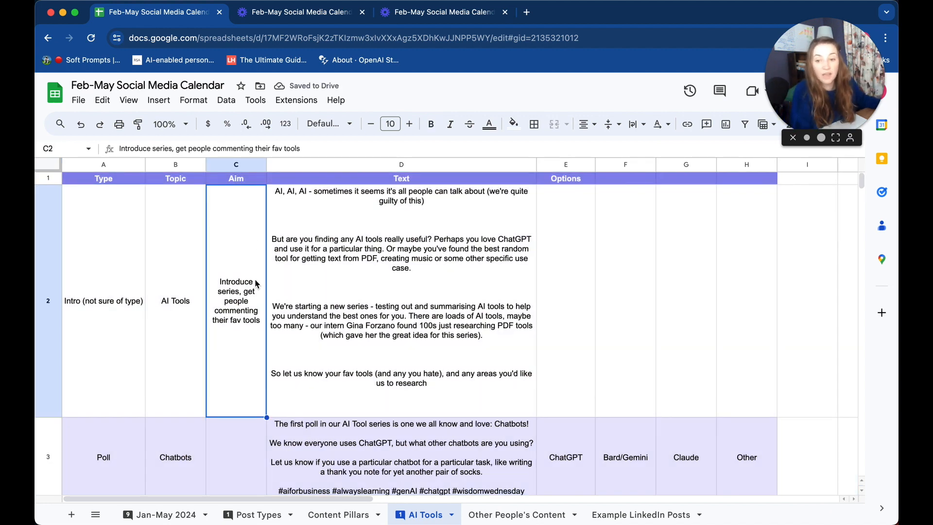
pyautogui.scroll(-3, 287, 326)
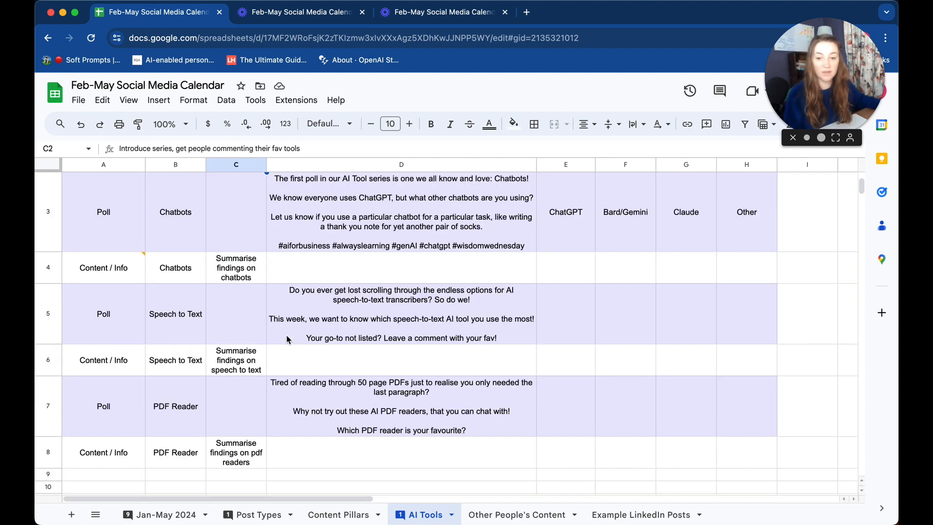
pyautogui.scroll(3, 280, 270)
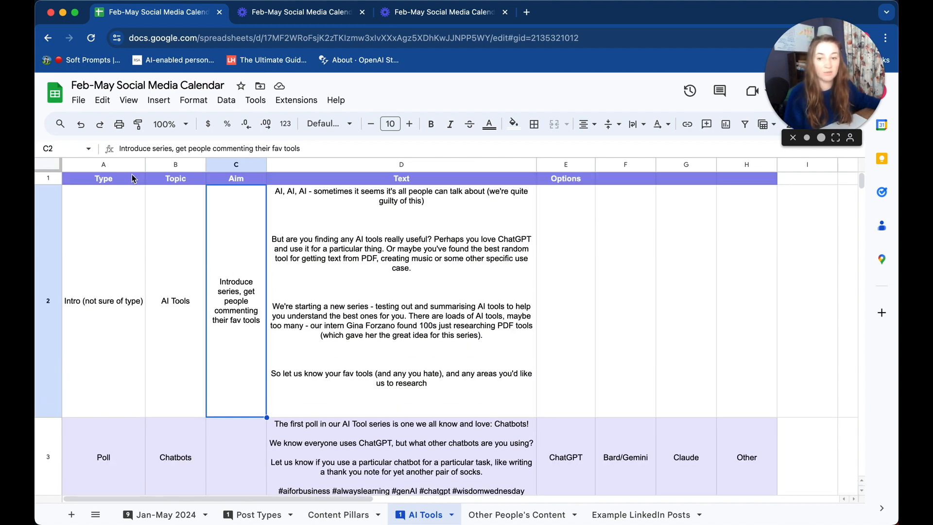
# Add a new entry of type Poll in cell A9, directly below the last filled row.
pyautogui.click(122, 253)
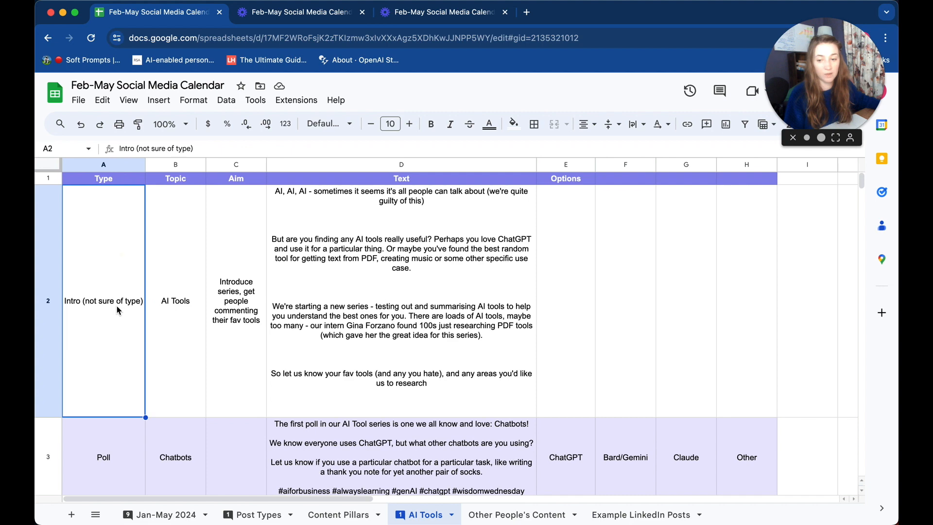
pyautogui.scroll(-5, 117, 307)
pyautogui.click(113, 231)
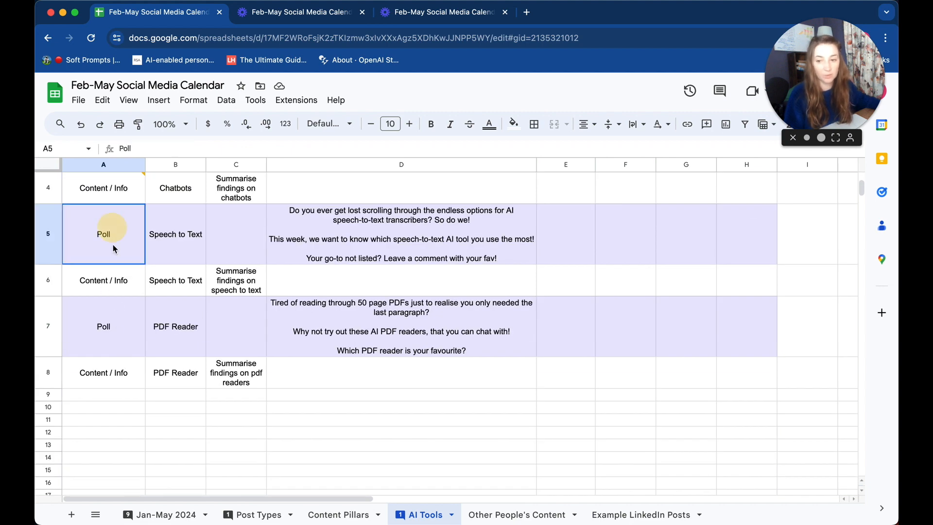
pyautogui.press('Down')
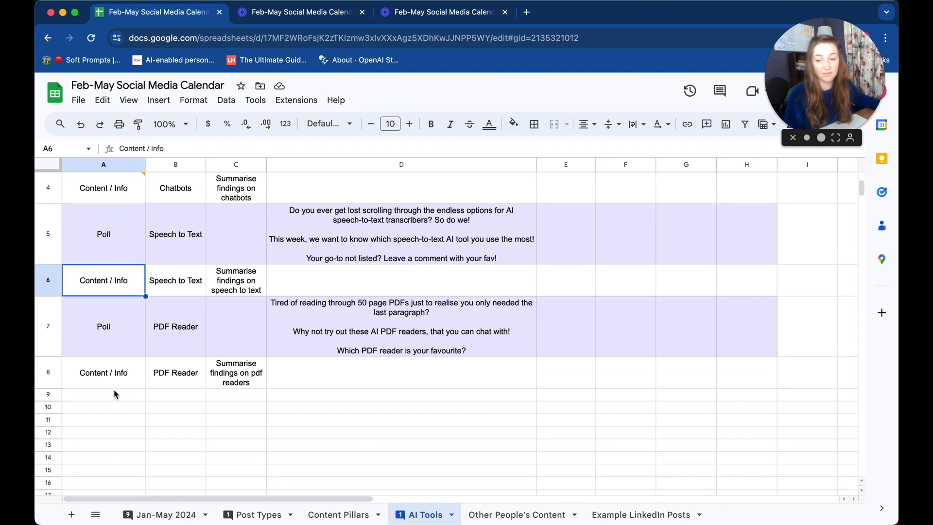
pyautogui.click(115, 396)
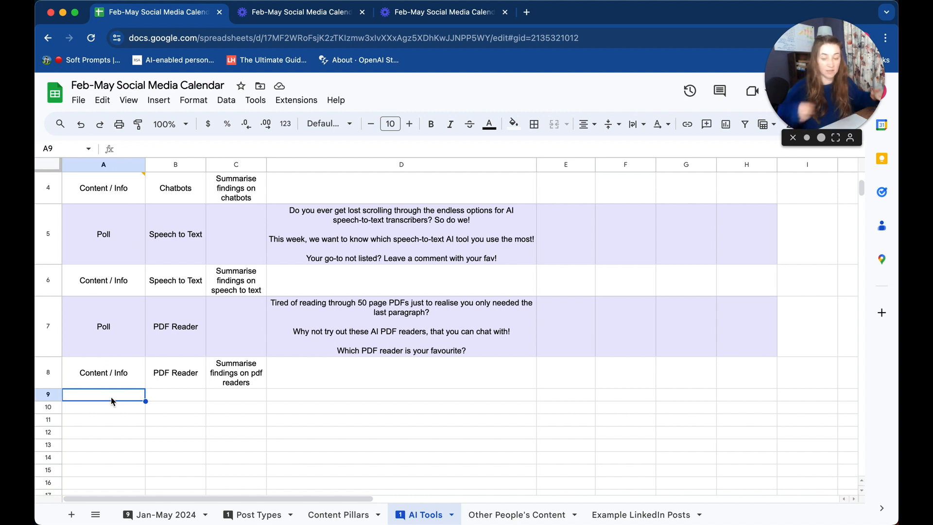
pyautogui.write('Poll')
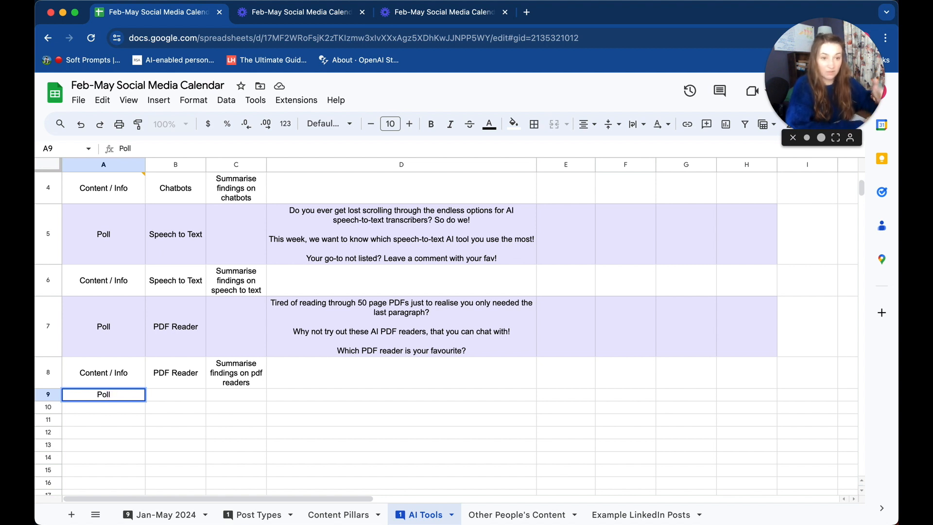
pyautogui.press('Return')
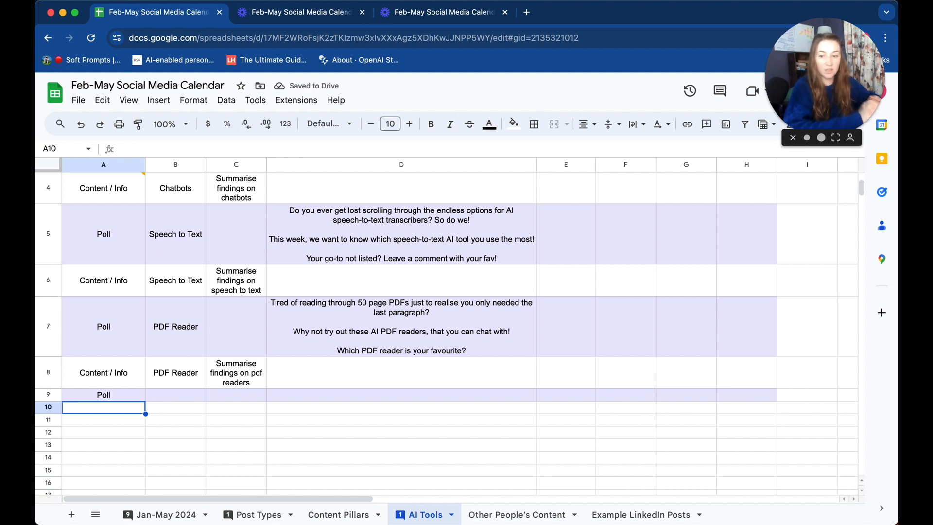
# Continue the Type column with Content / Info in cell A10 and Poll in cell A11.
pyautogui.write('Content')
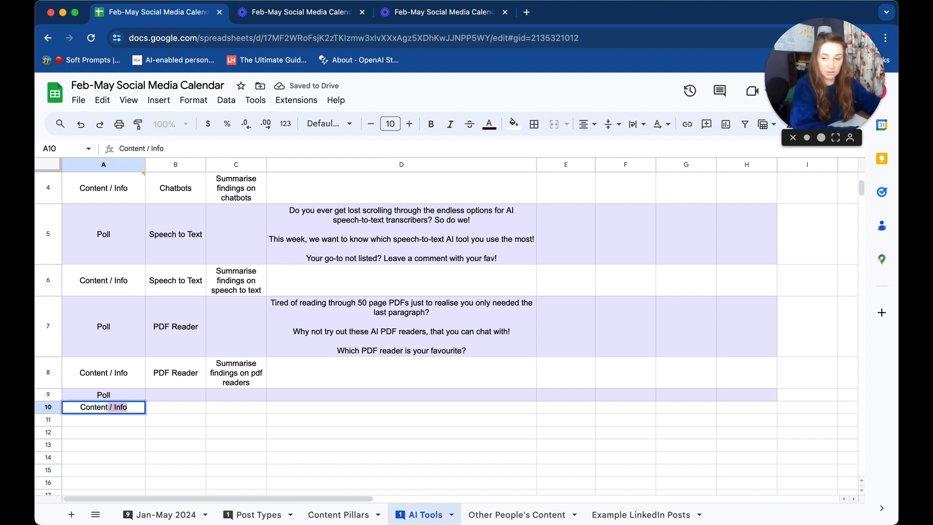
pyautogui.press('Tab')
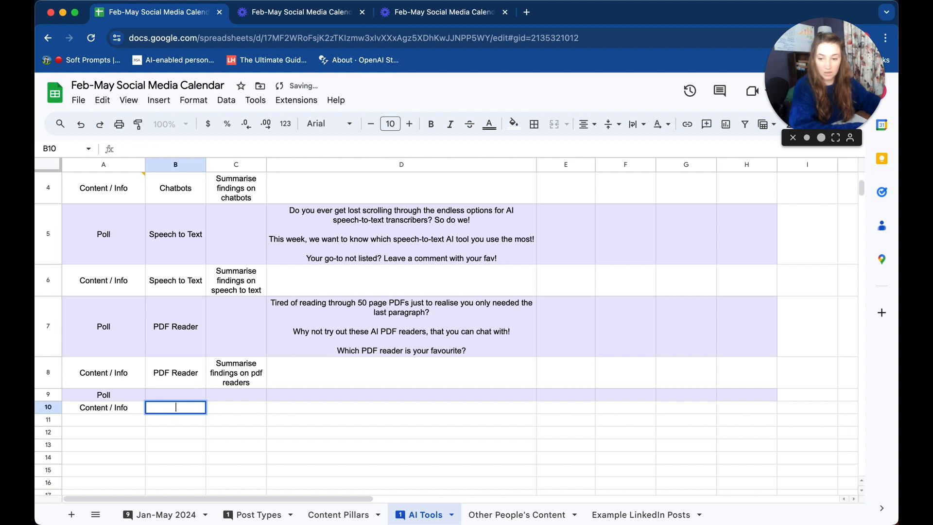
pyautogui.click(76, 421)
pyautogui.write('Poll')
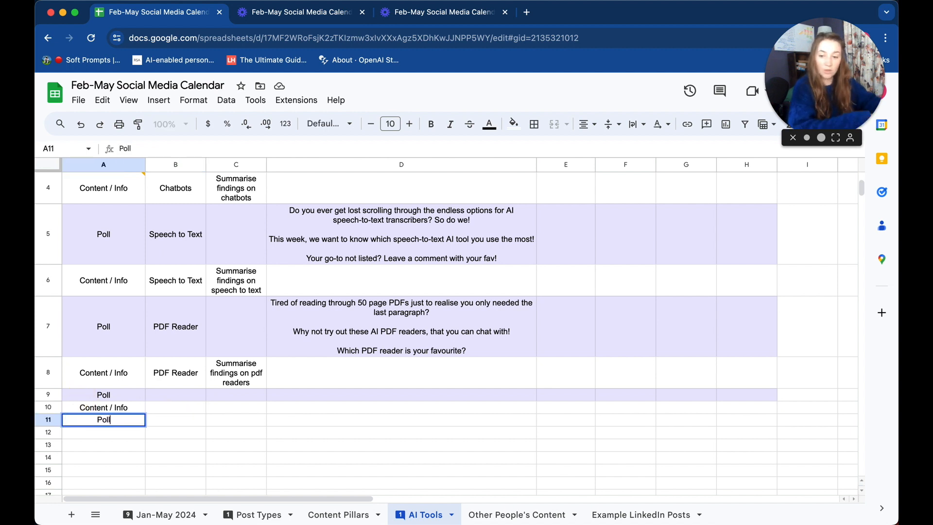
pyautogui.press('Return')
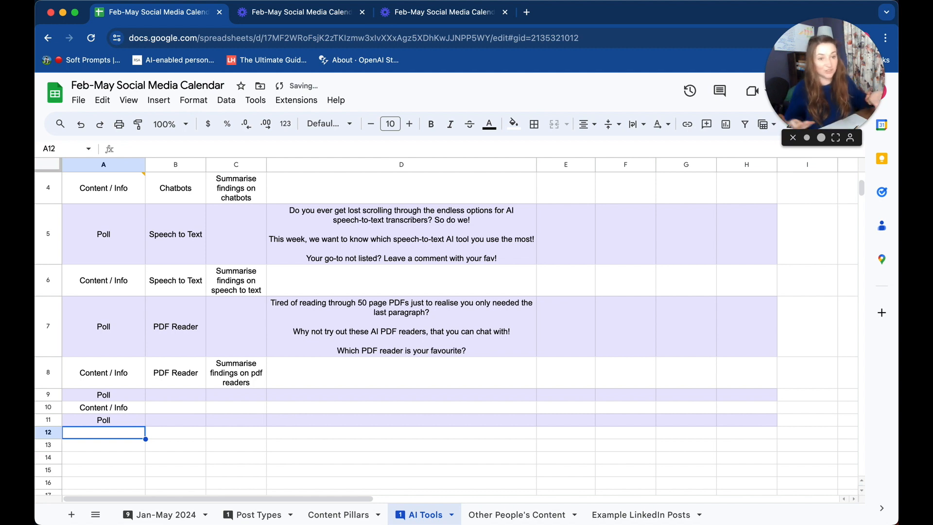
pyautogui.scroll(5, 176, 289)
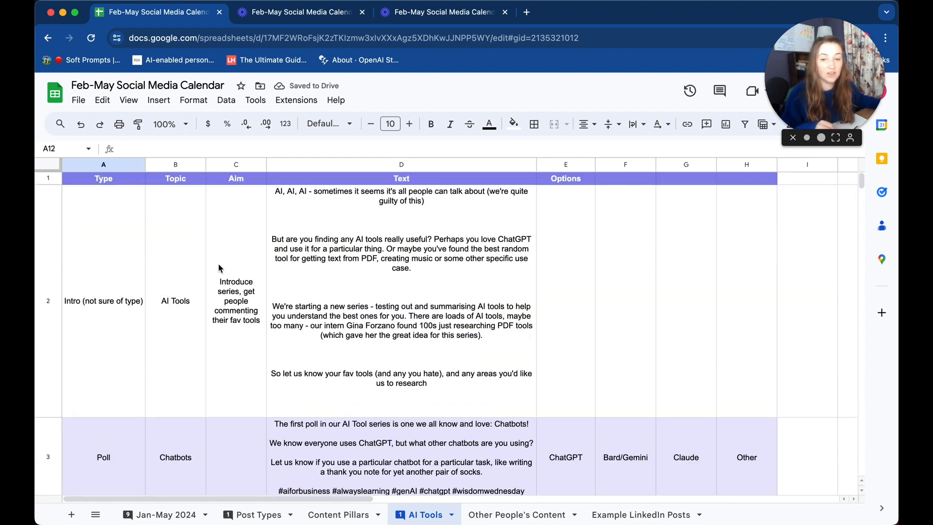